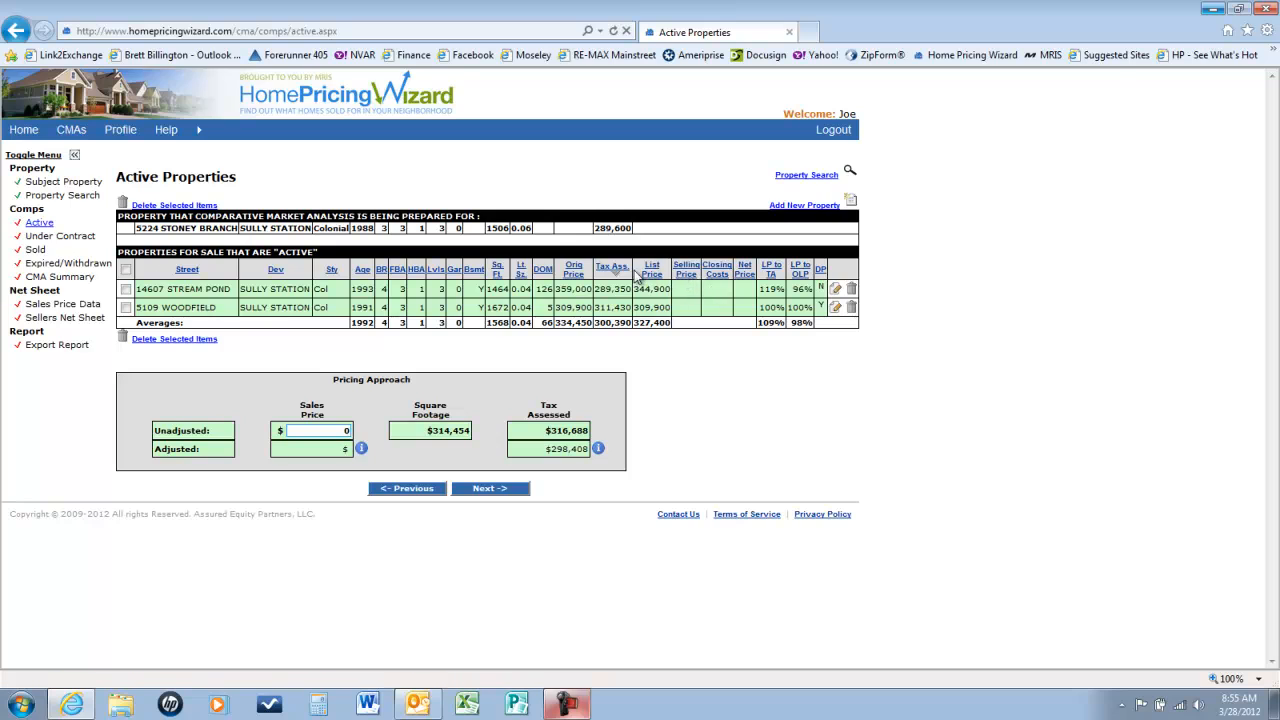
left_click(545, 272)
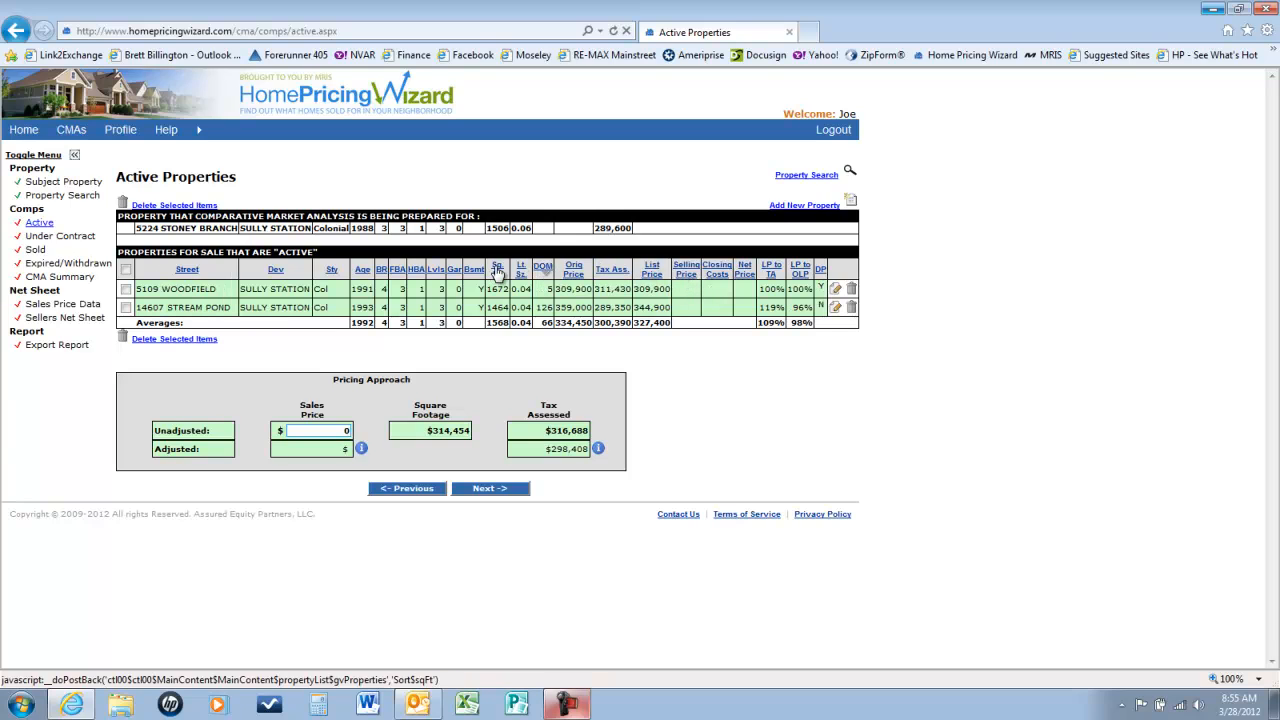
left_click(497, 270)
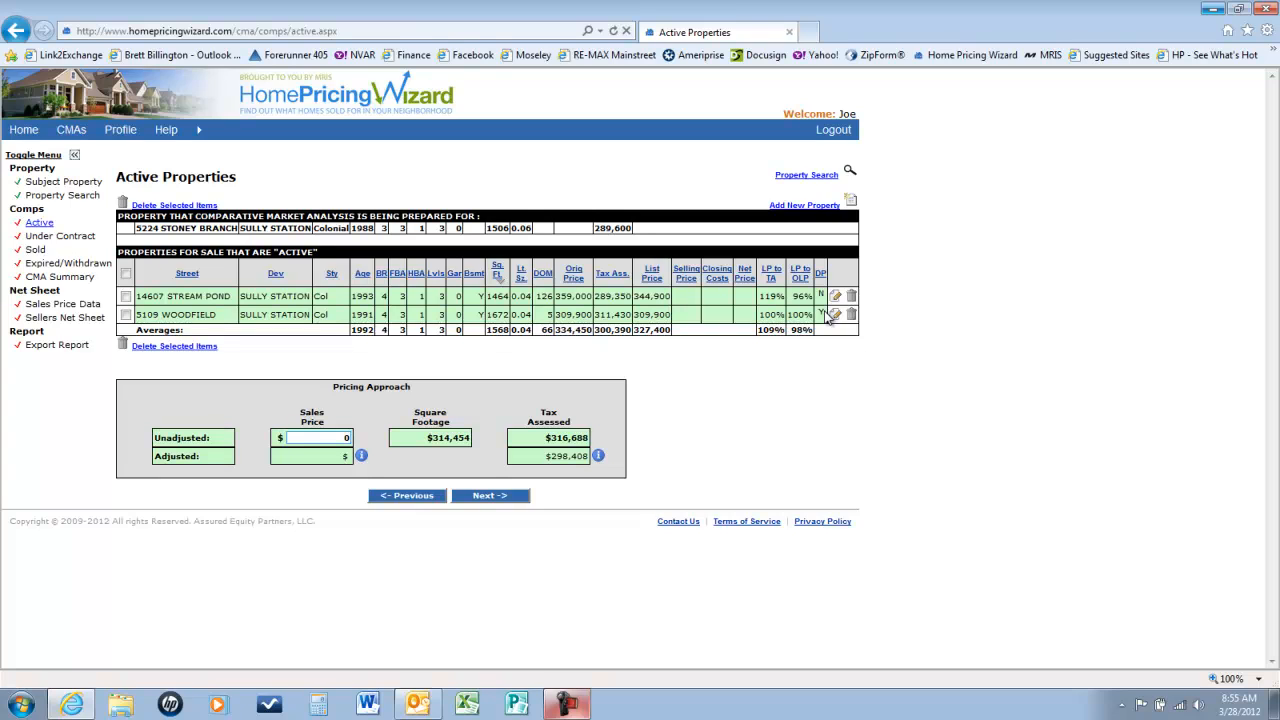
left_click(126, 297)
left_click(126, 297)
type("320000")
left_click(470, 497)
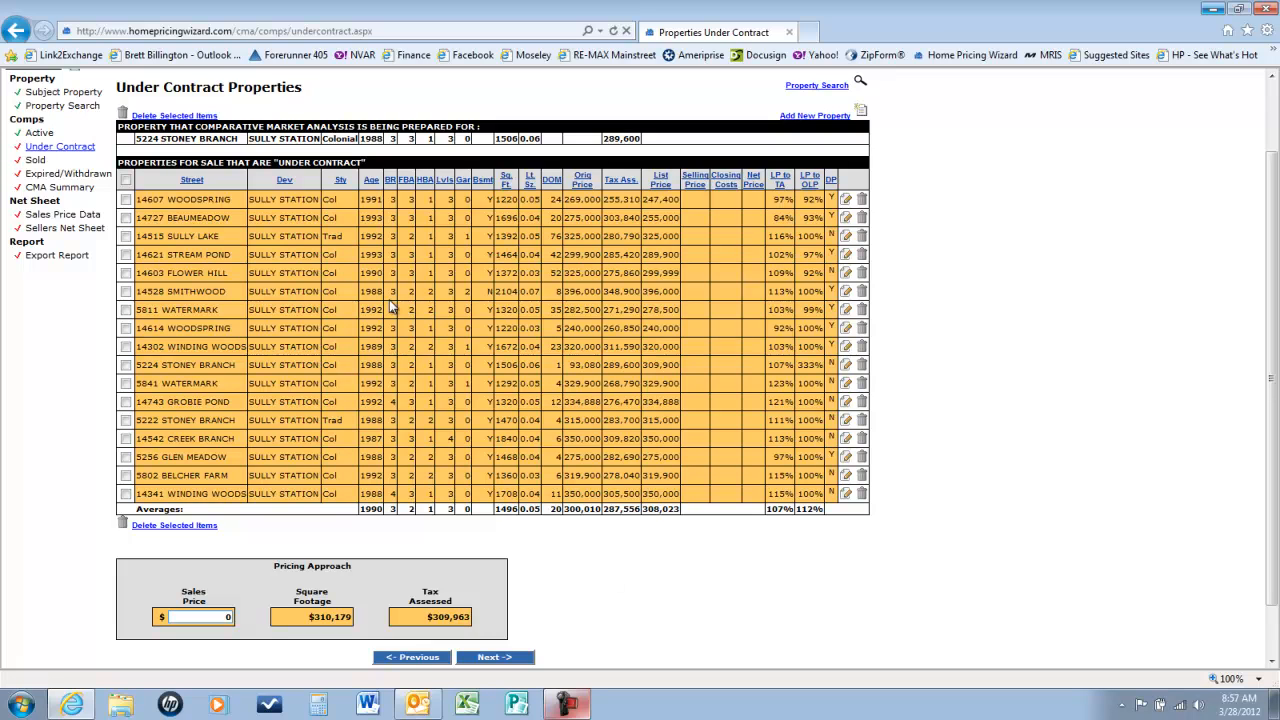
left_click(464, 181)
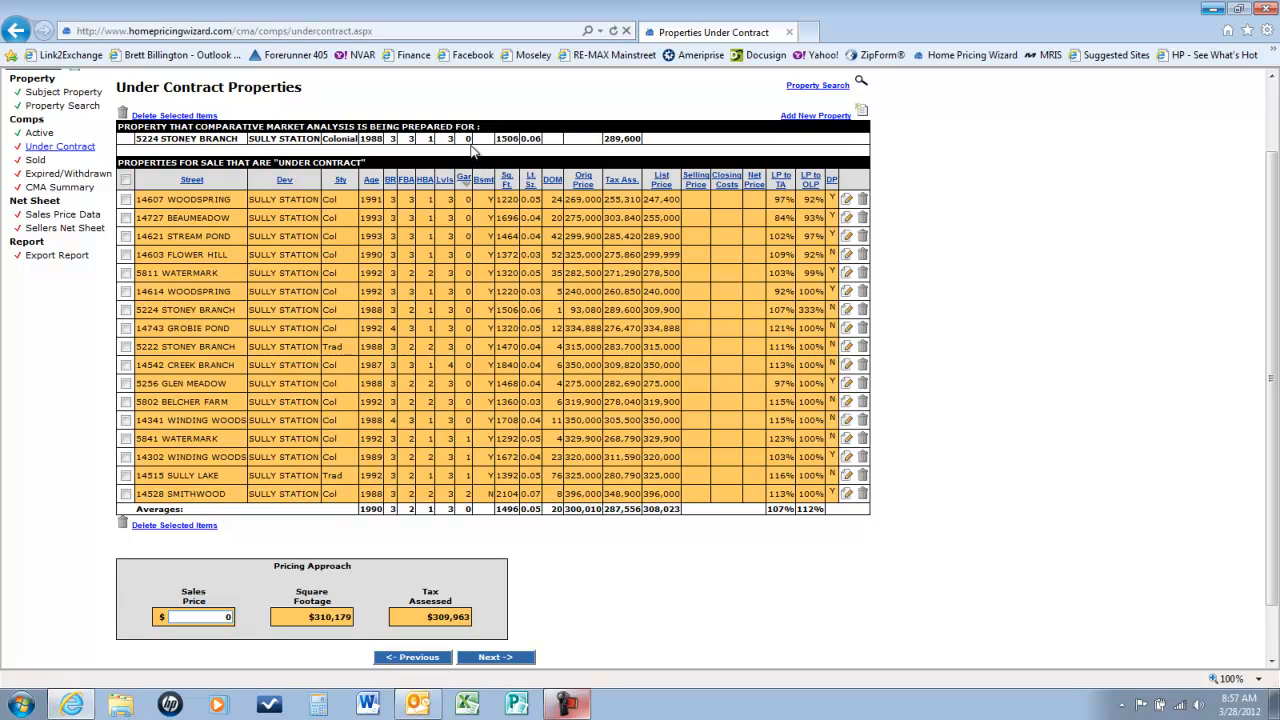
left_click(126, 438)
left_click(126, 457)
left_click(126, 475)
left_click(126, 494)
left_click(168, 526)
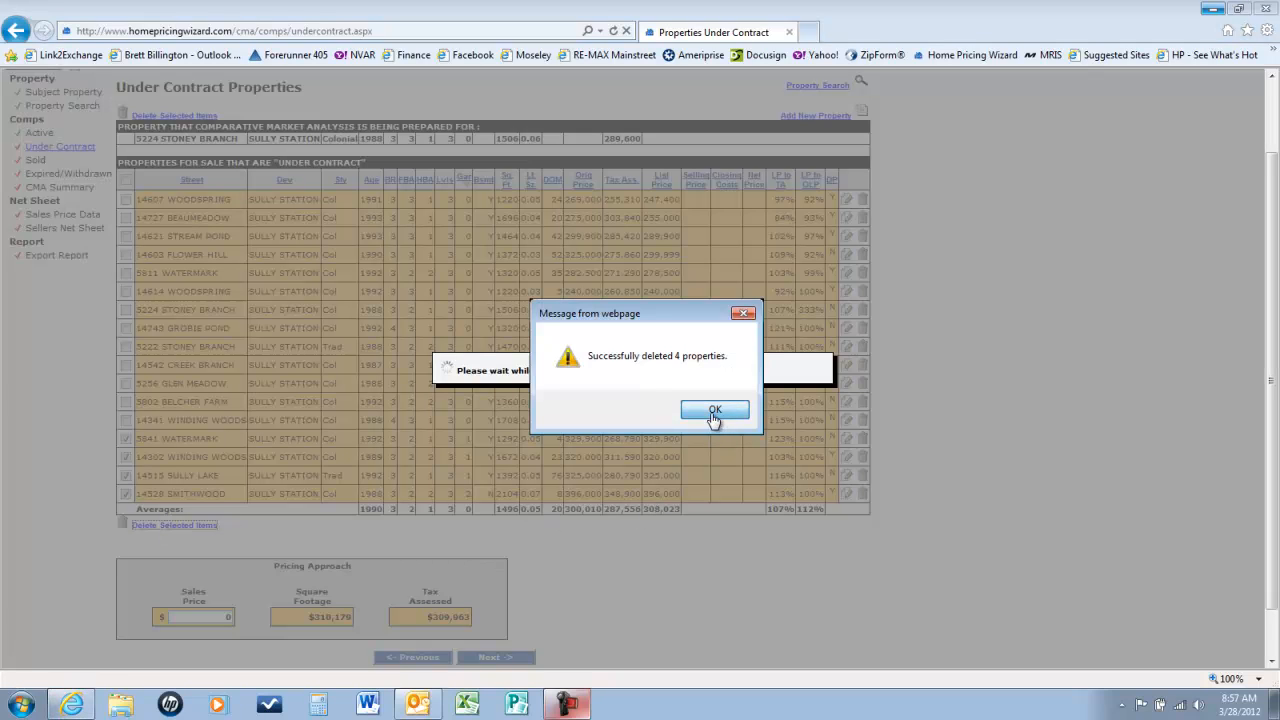
left_click(714, 416)
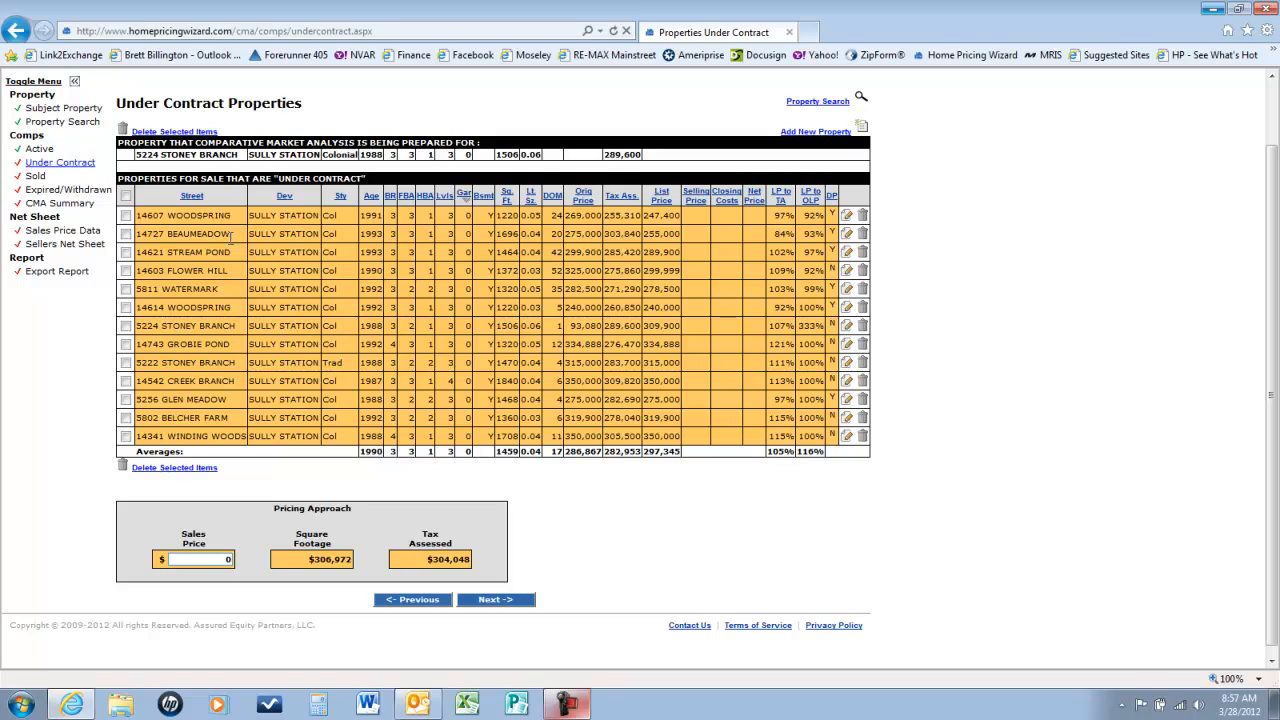
left_click(125, 216)
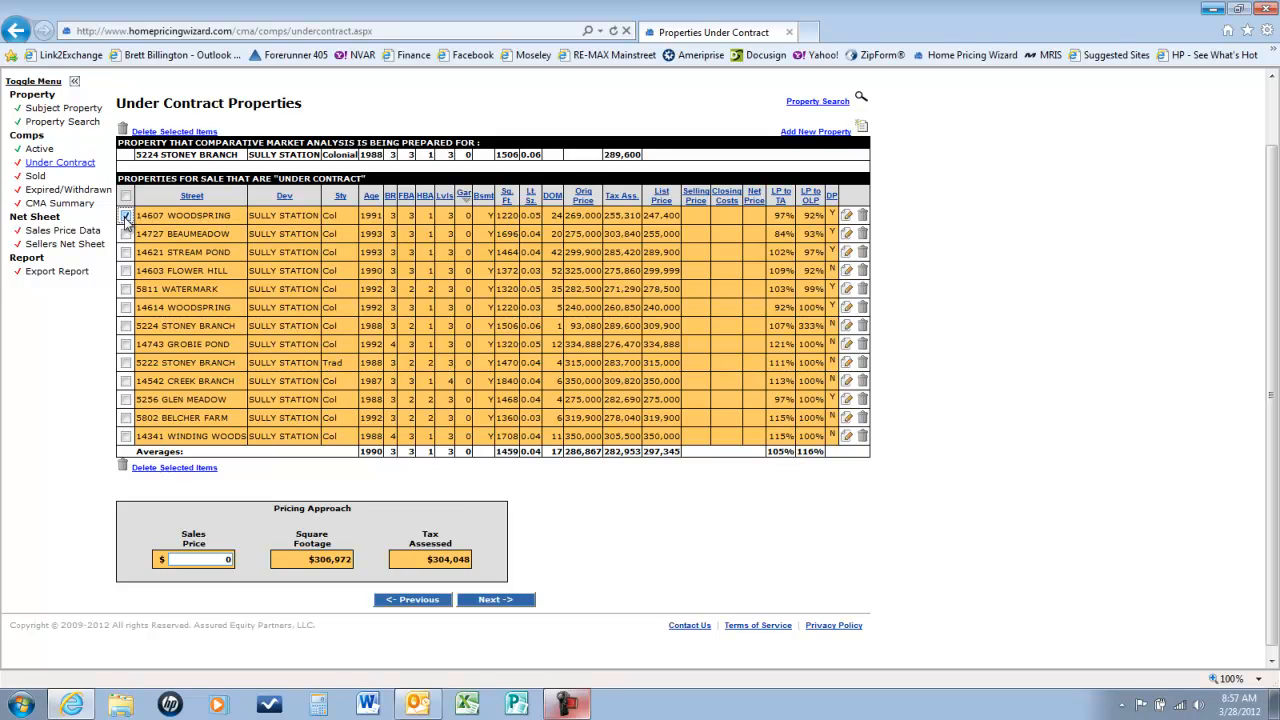
left_click(180, 470)
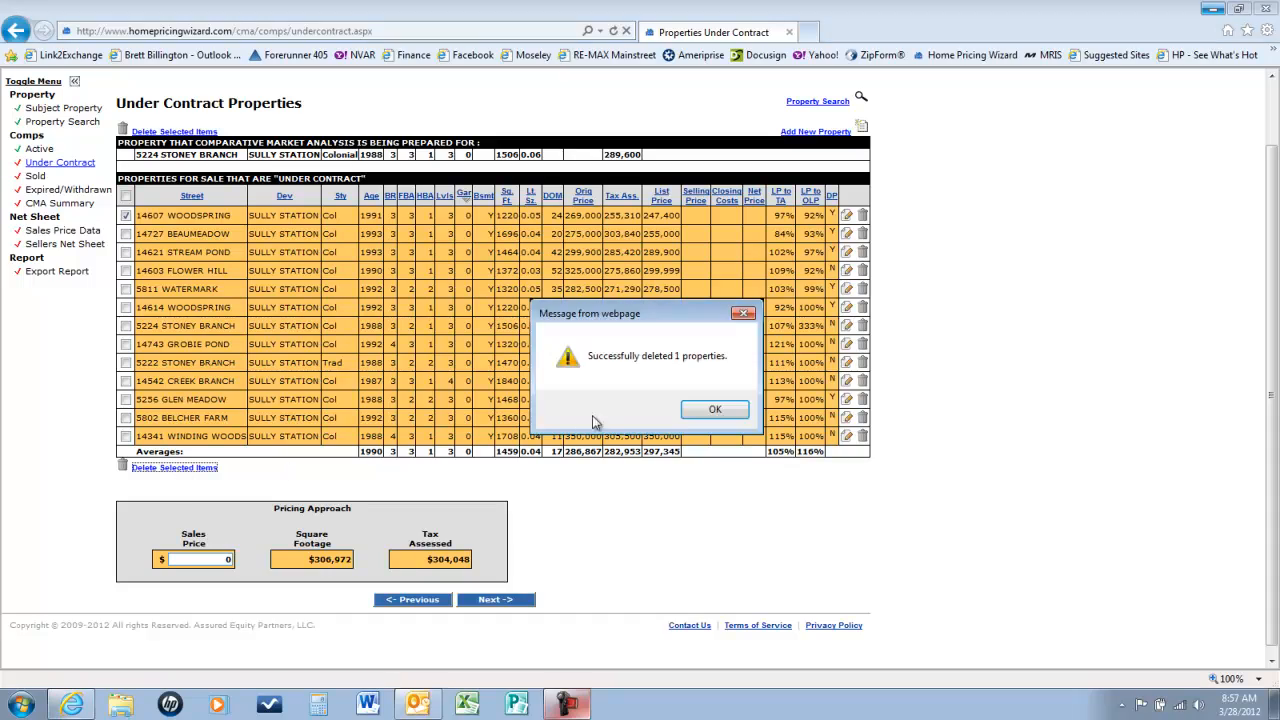
left_click(708, 410)
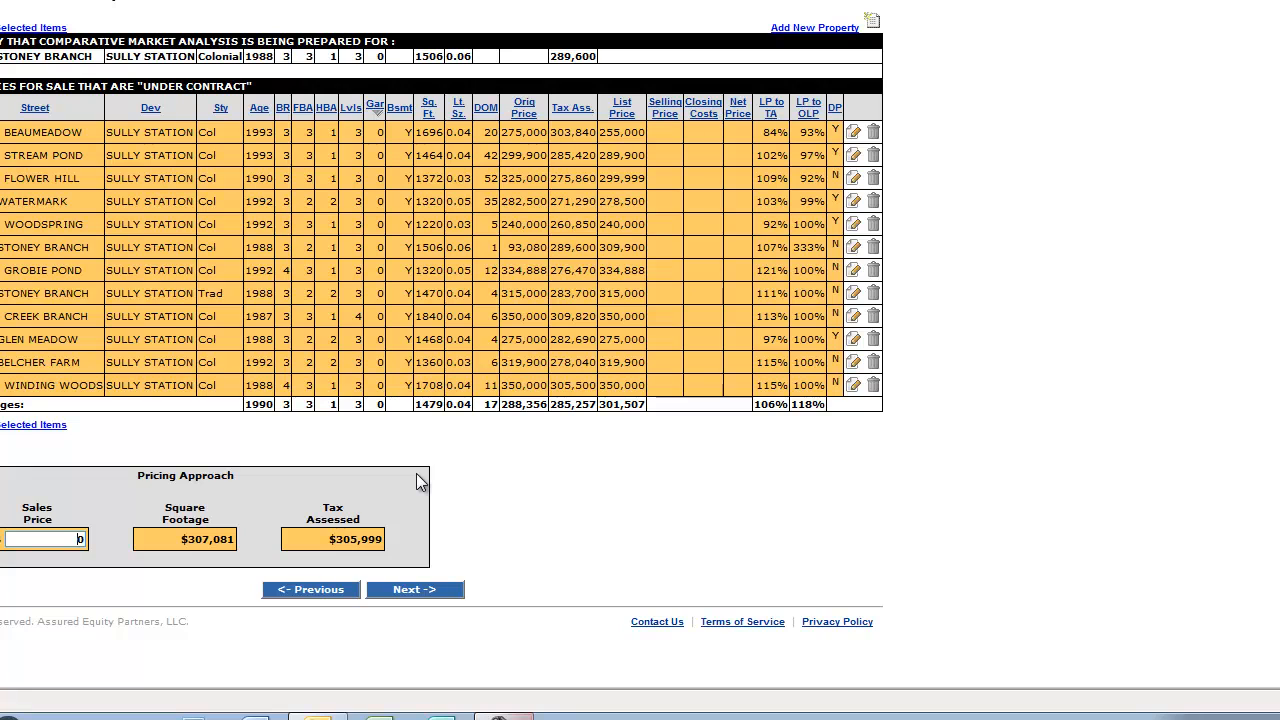
type("310000")
left_click(422, 591)
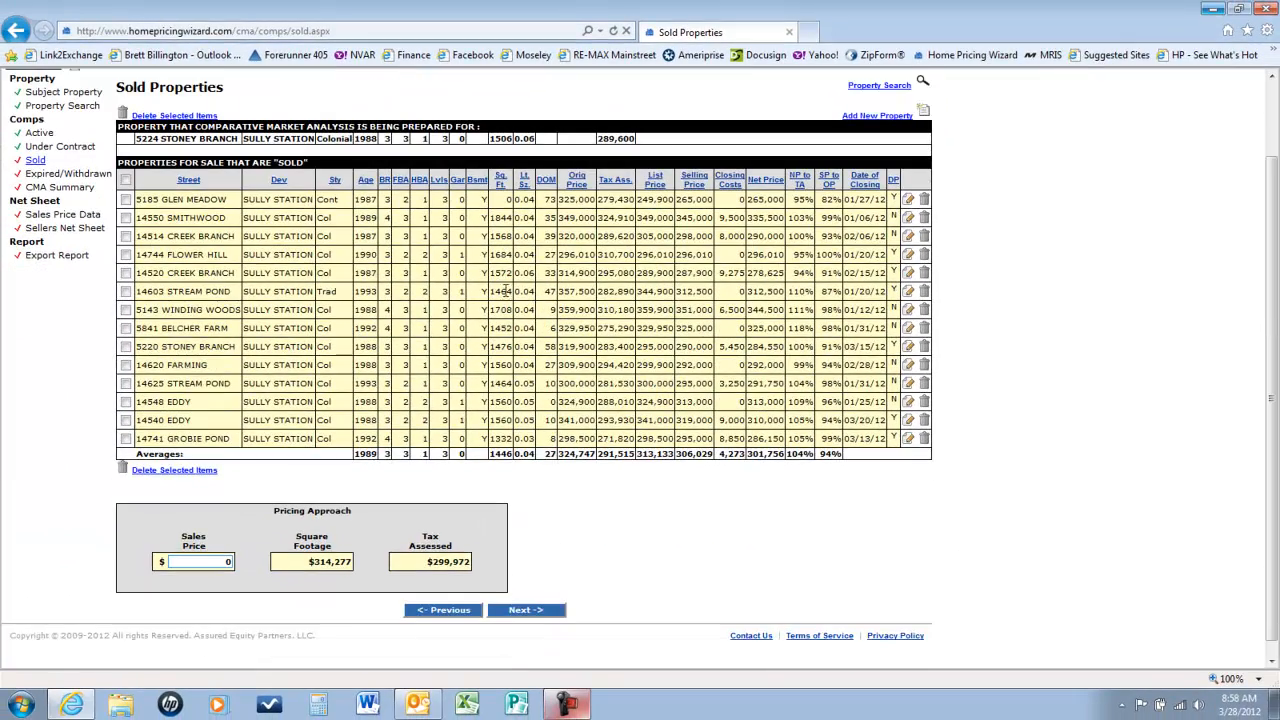
left_click(458, 182)
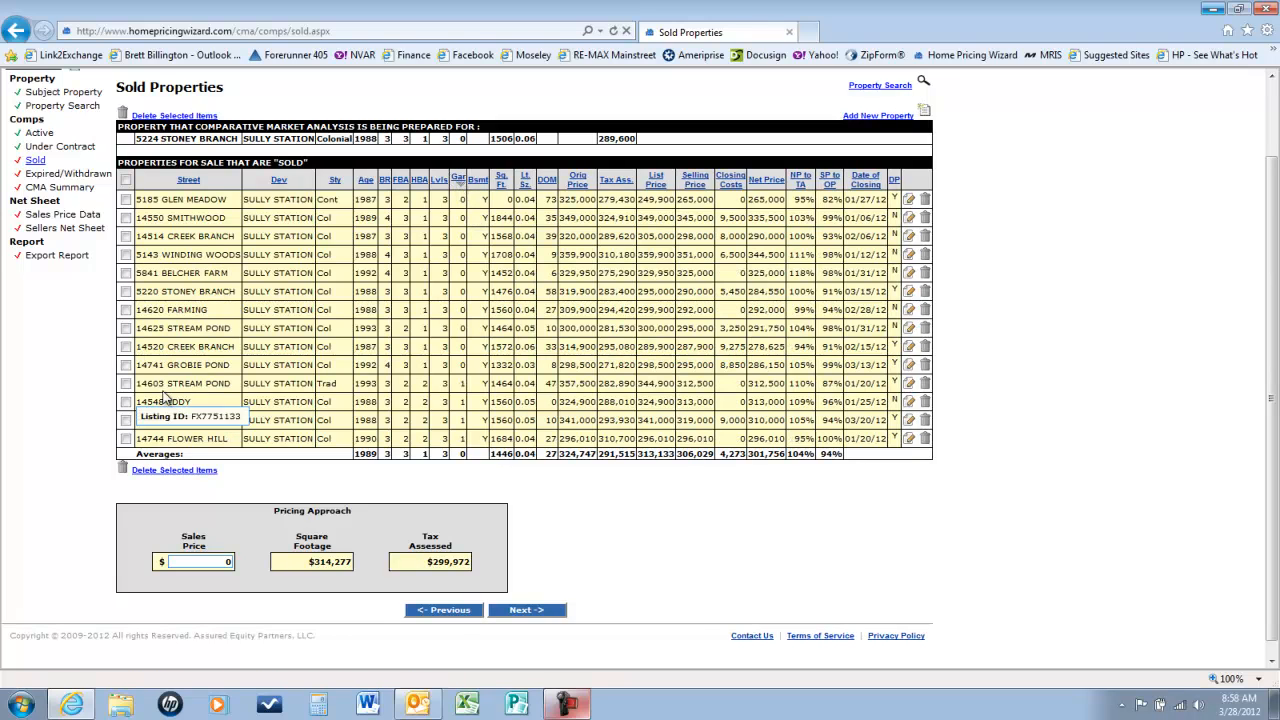
left_click(126, 383)
left_click(126, 401)
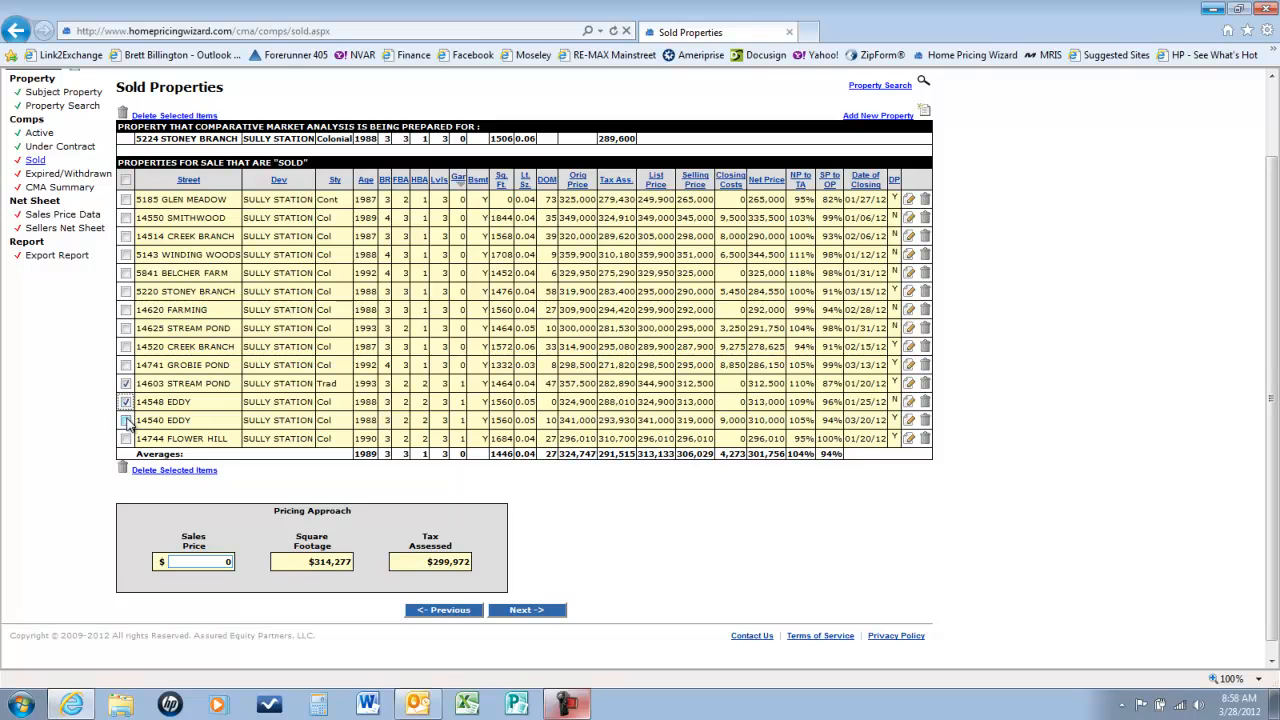
left_click(126, 420)
left_click(126, 438)
left_click(155, 471)
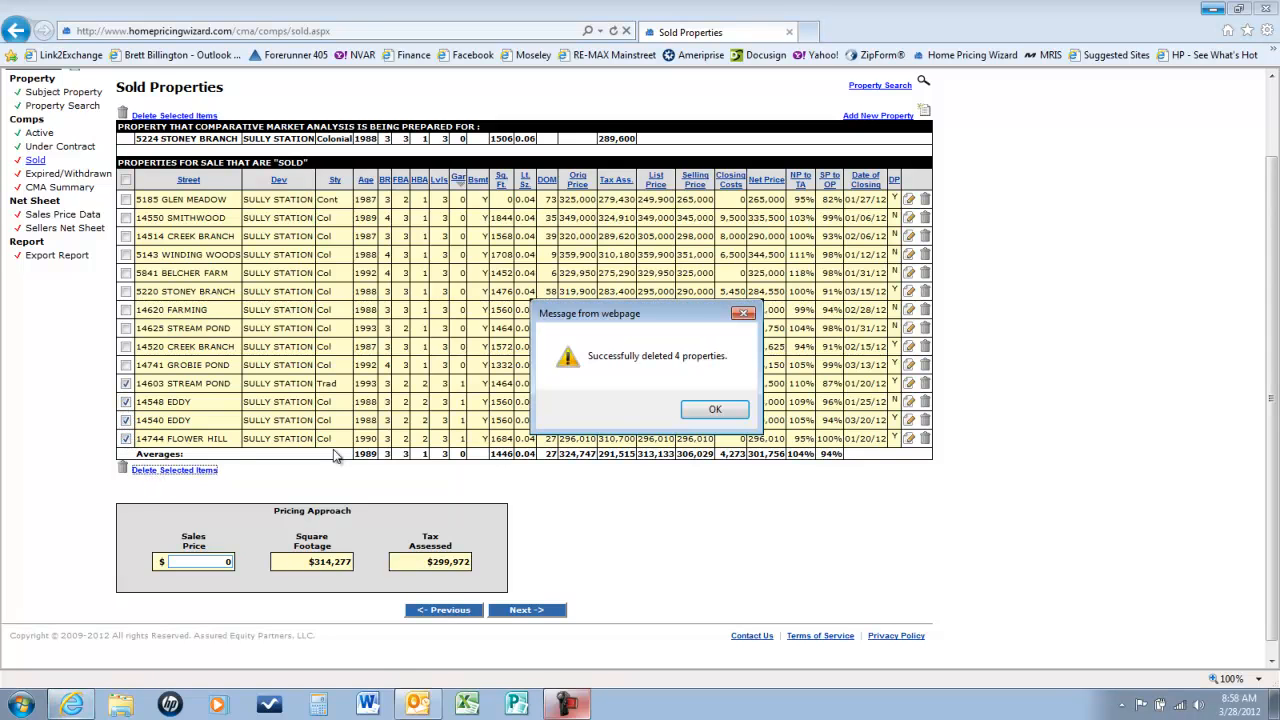
left_click(710, 409)
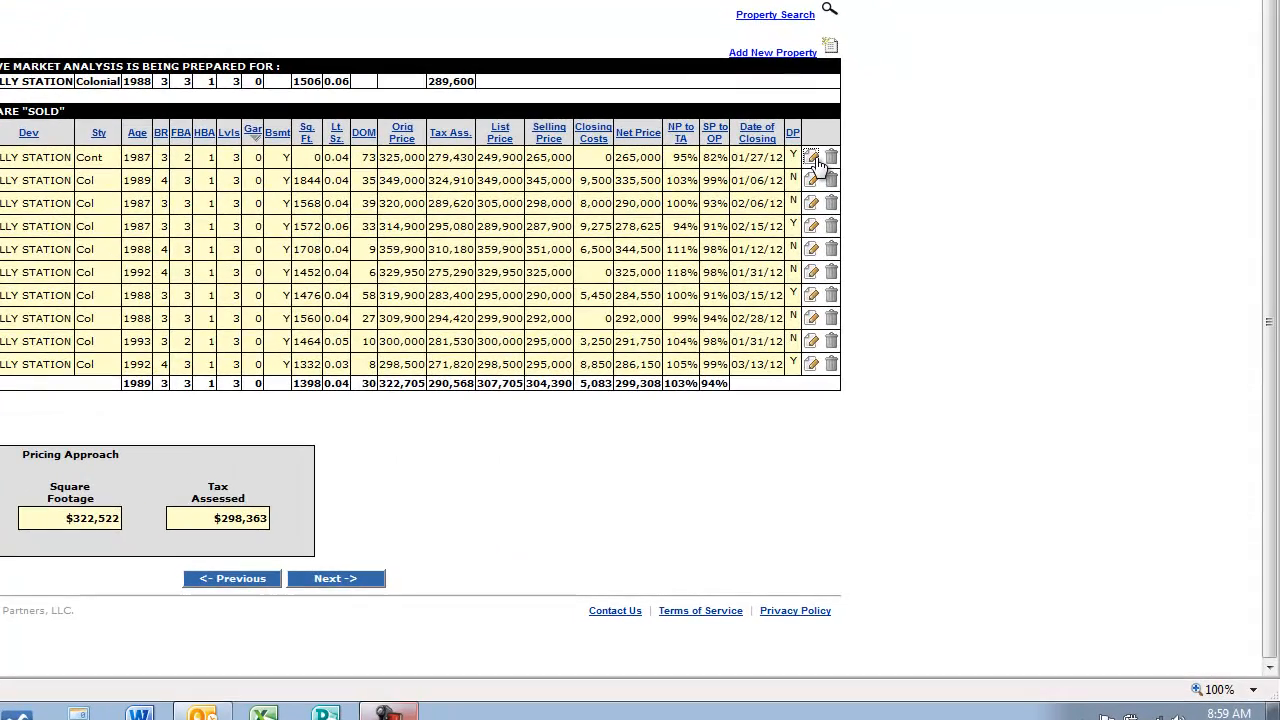
left_click(812, 158)
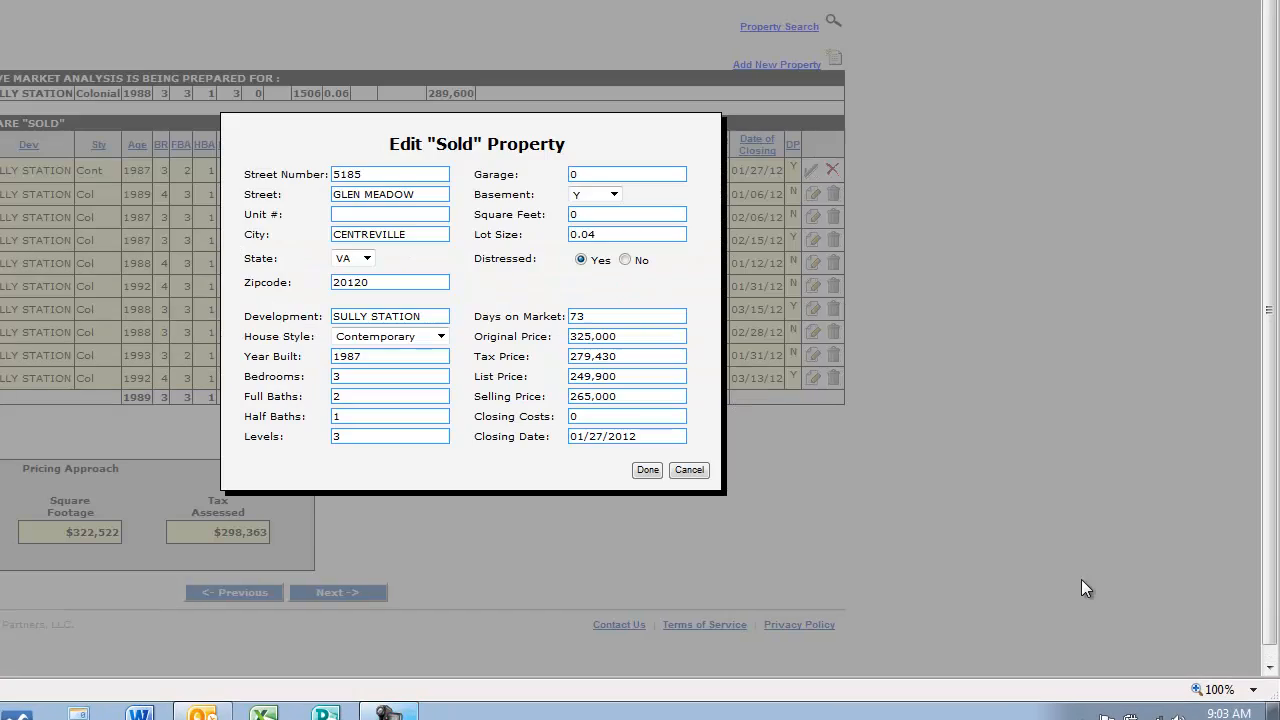
left_click(631, 216)
type("1470")
left_click(646, 470)
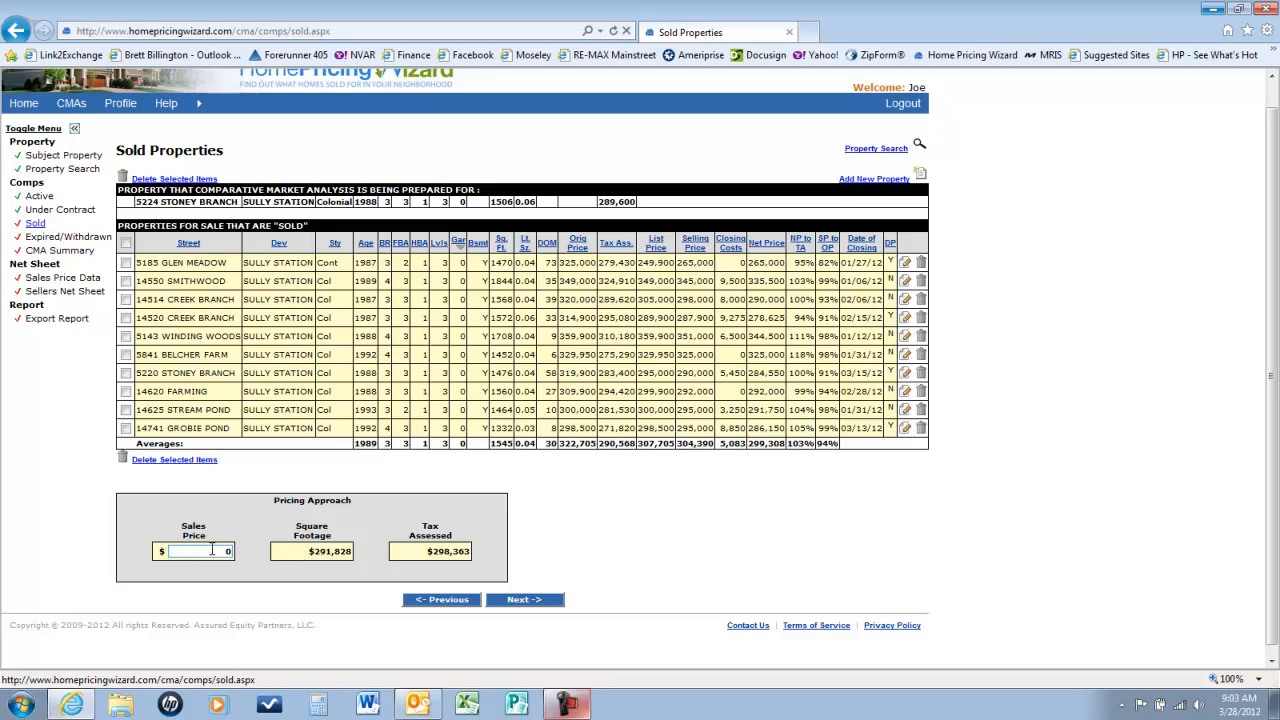
Step: Enter $300,000 as the sold comps' sales price, then open and cancel Add New Property
type("300000")
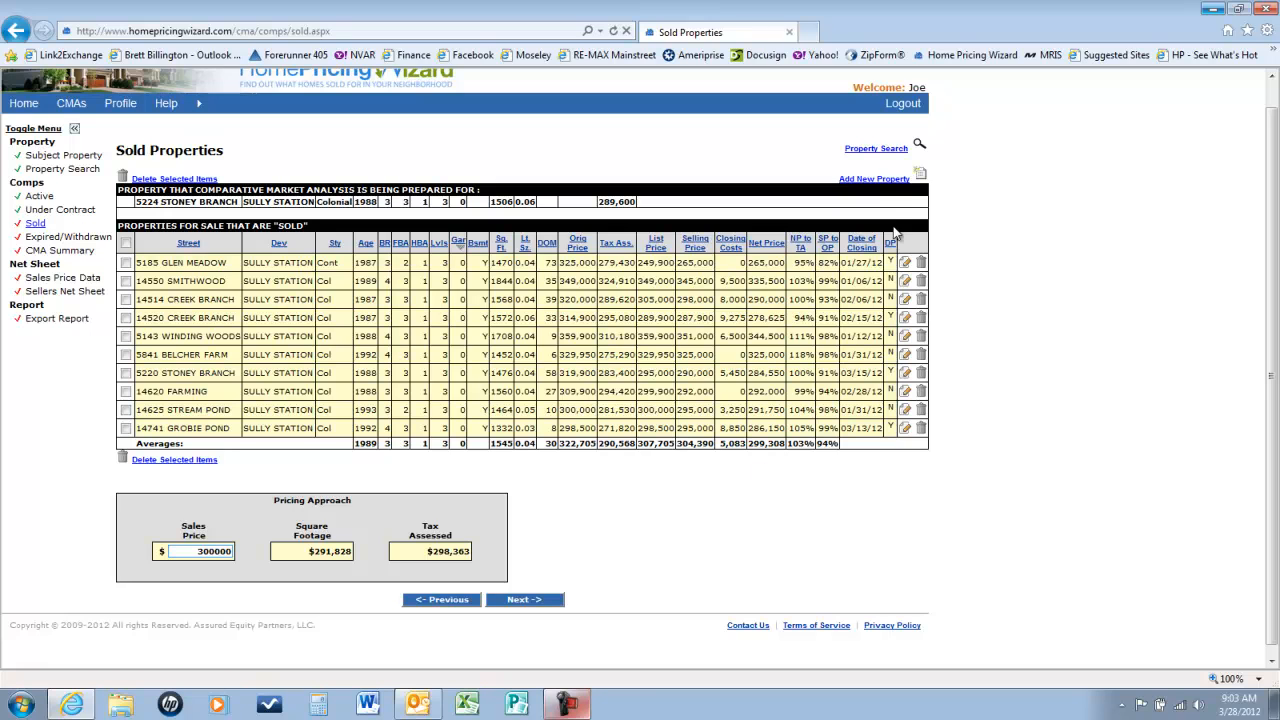
left_click(872, 180)
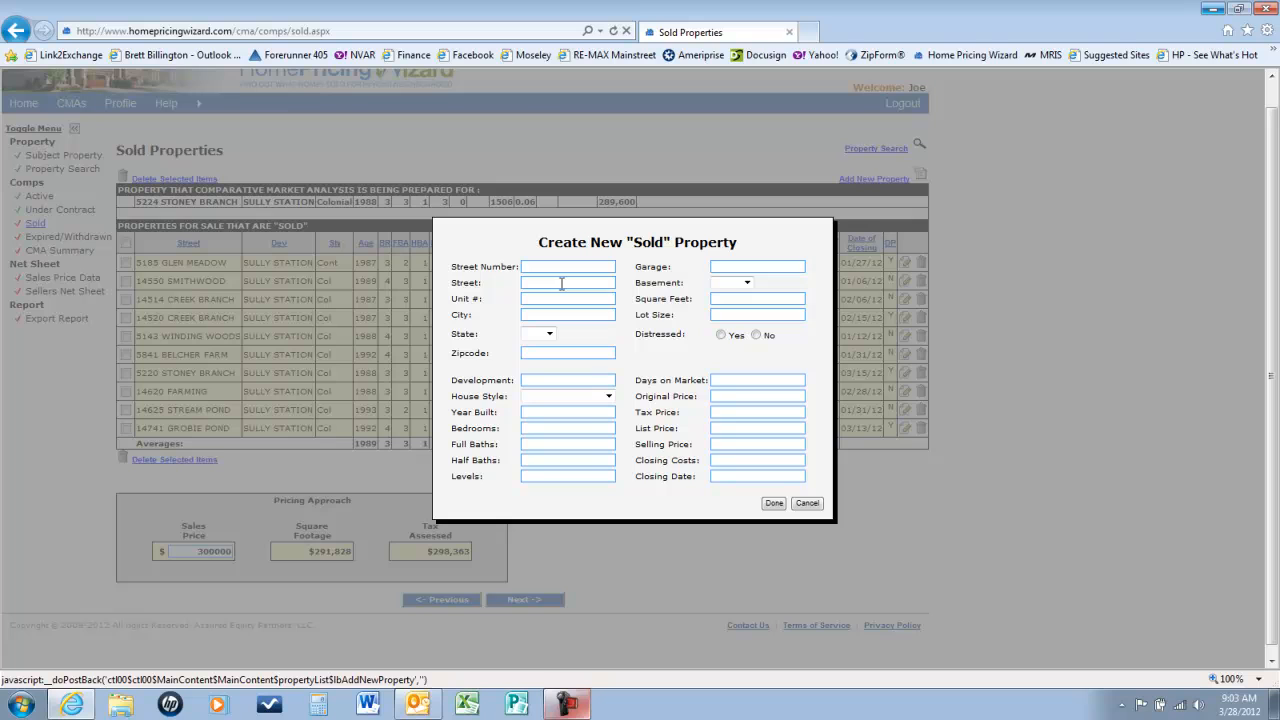
left_click(807, 504)
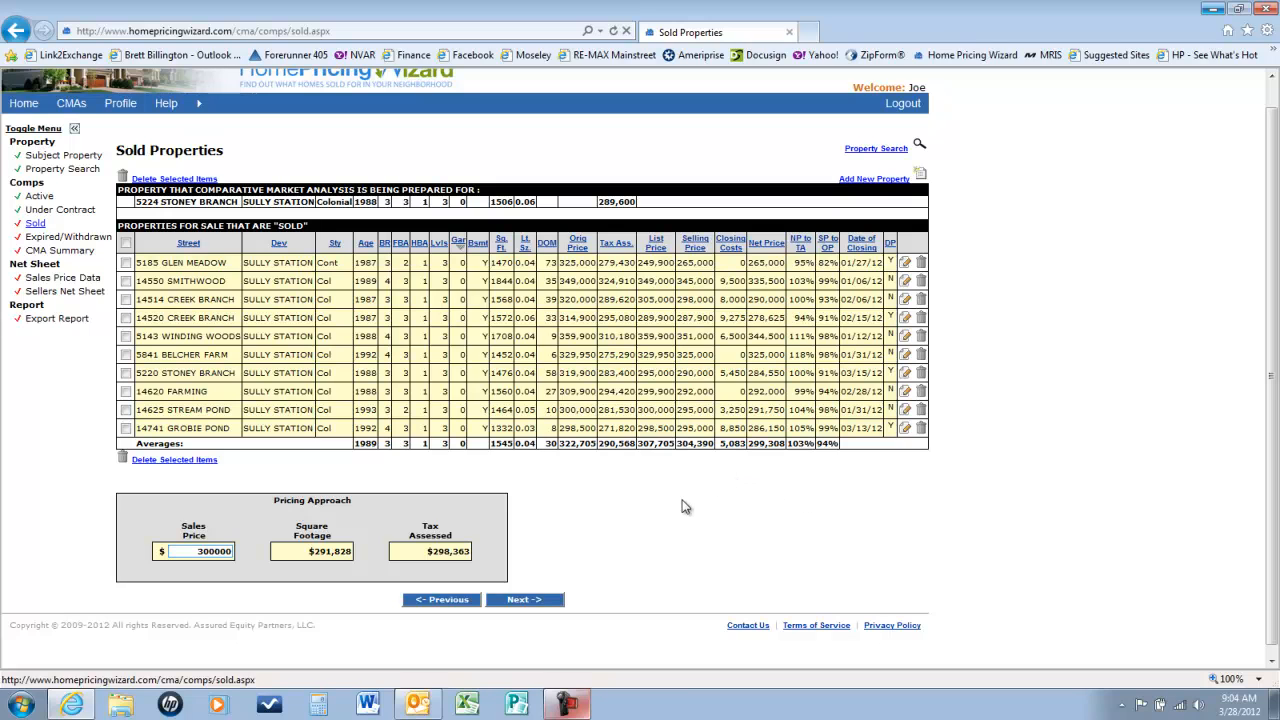
left_click(524, 605)
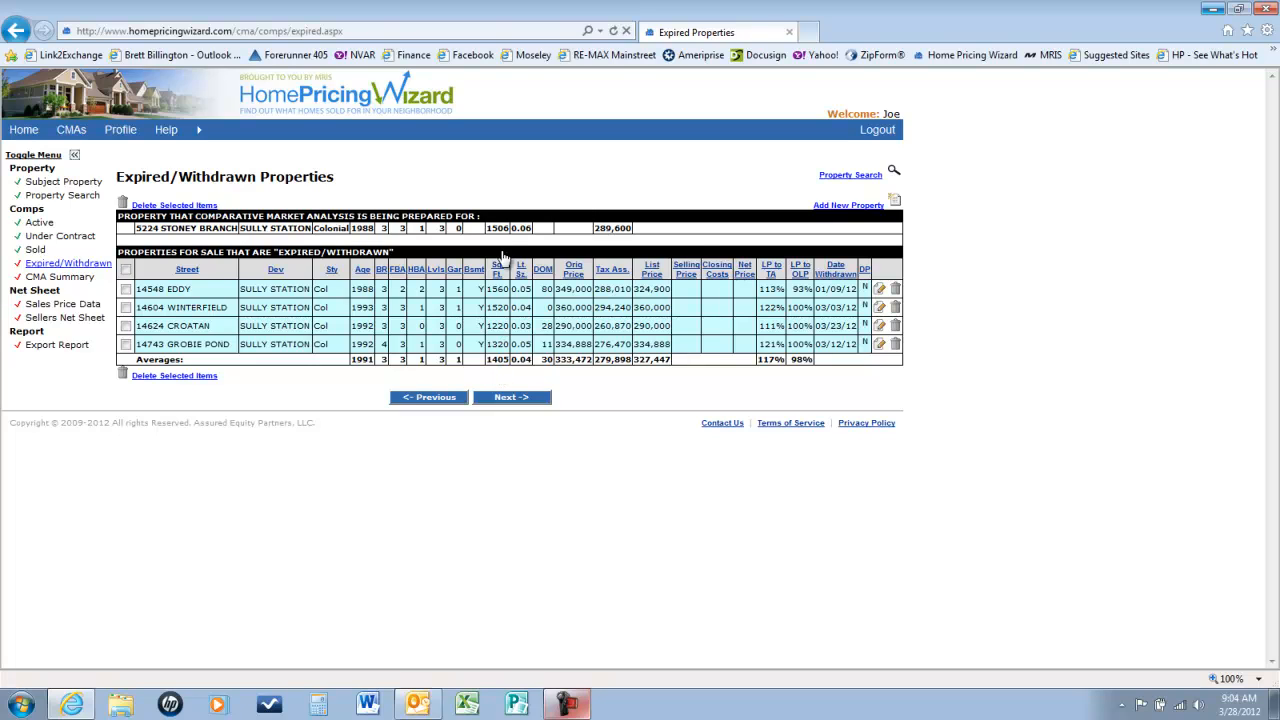
left_click(125, 325)
left_click(172, 375)
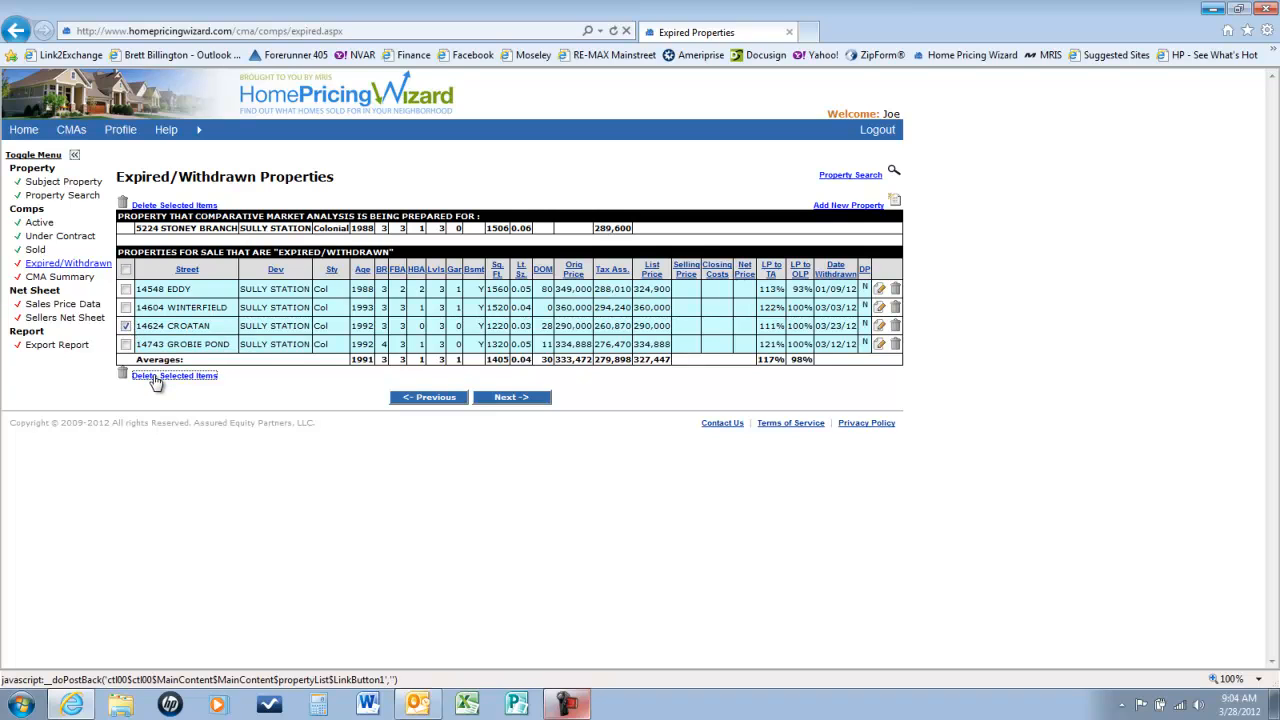
left_click(700, 410)
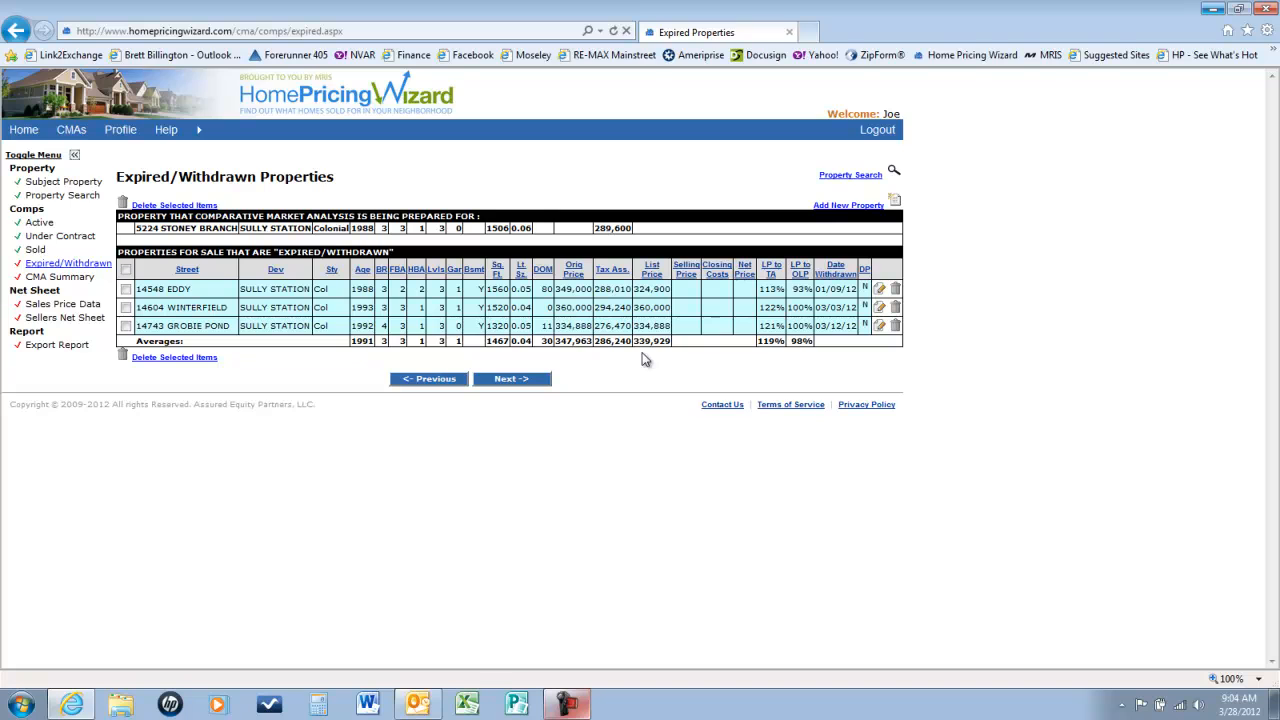
Step: Advance to the CMA Summary, showing 34/33/33% weights and a $303,626 recommended price
left_click(525, 378)
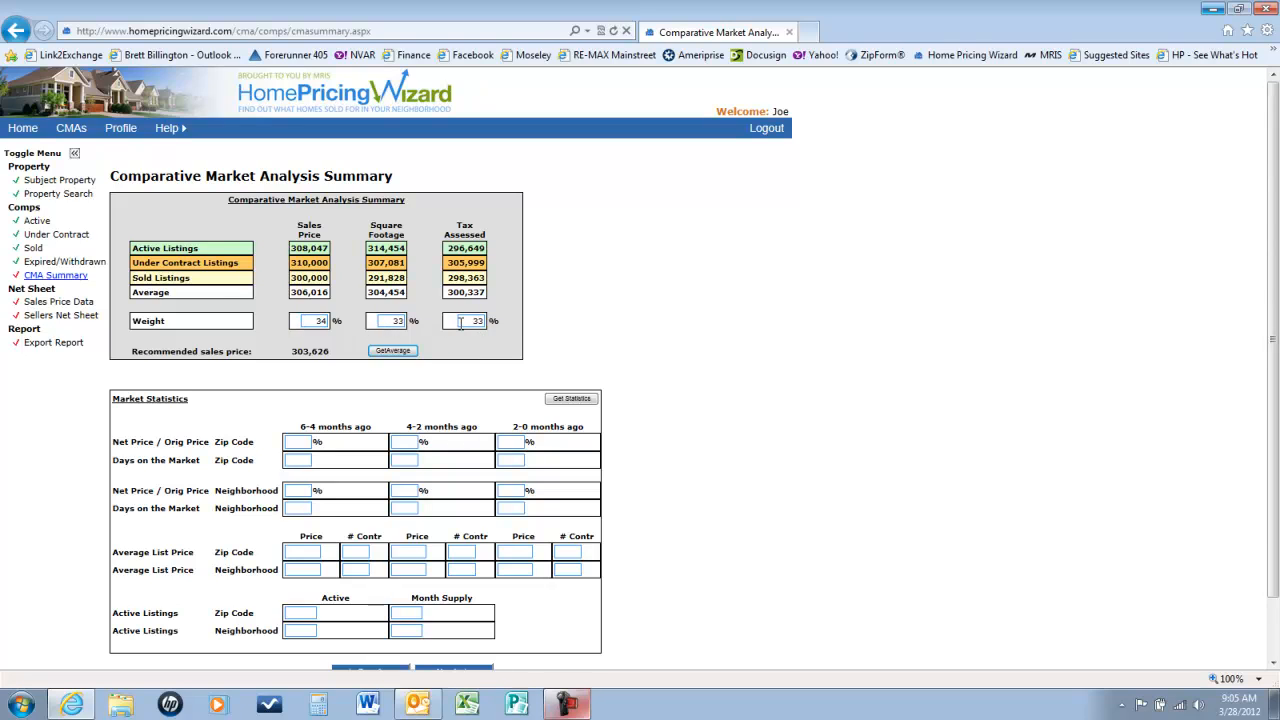
Step: Enter weights 40, 40 and 20, recalculate the recommended price to $304,255, and load market statistics
double_click(316, 321)
type("40")
key("Tab")
type("40")
key("Tab")
type("20")
left_click(388, 352)
scroll(614, 360, "down", 1)
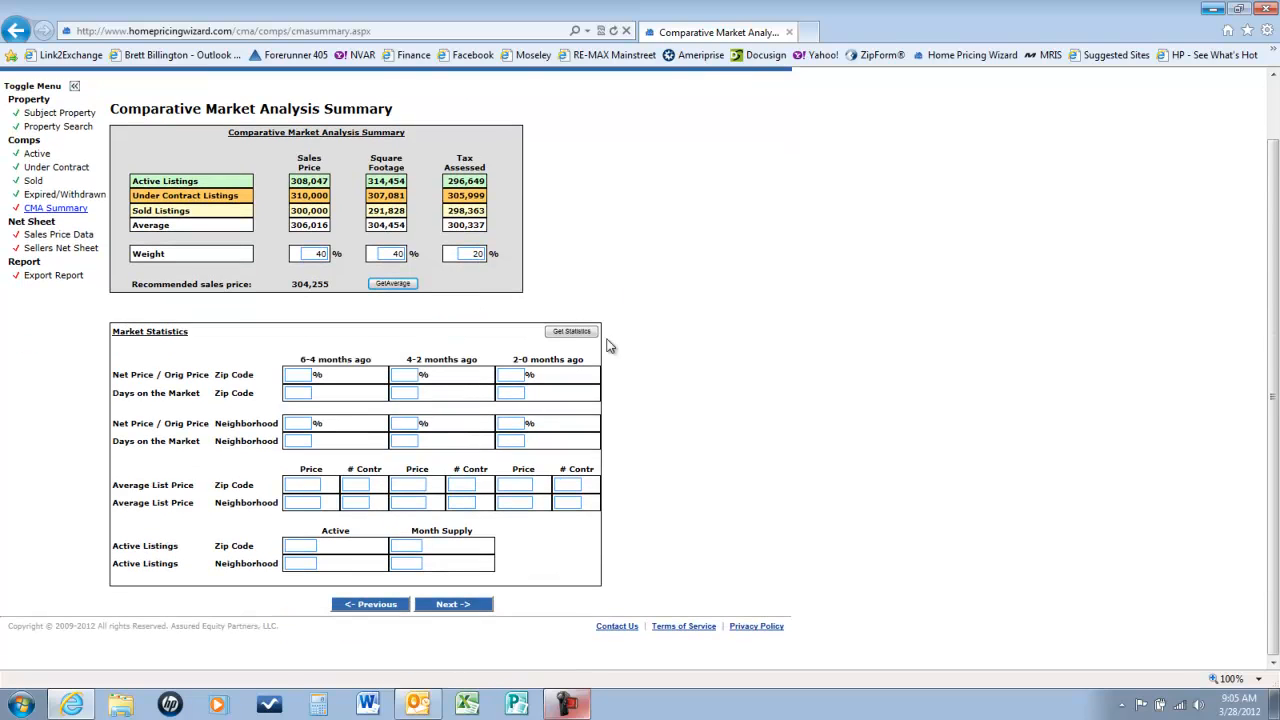
left_click(572, 331)
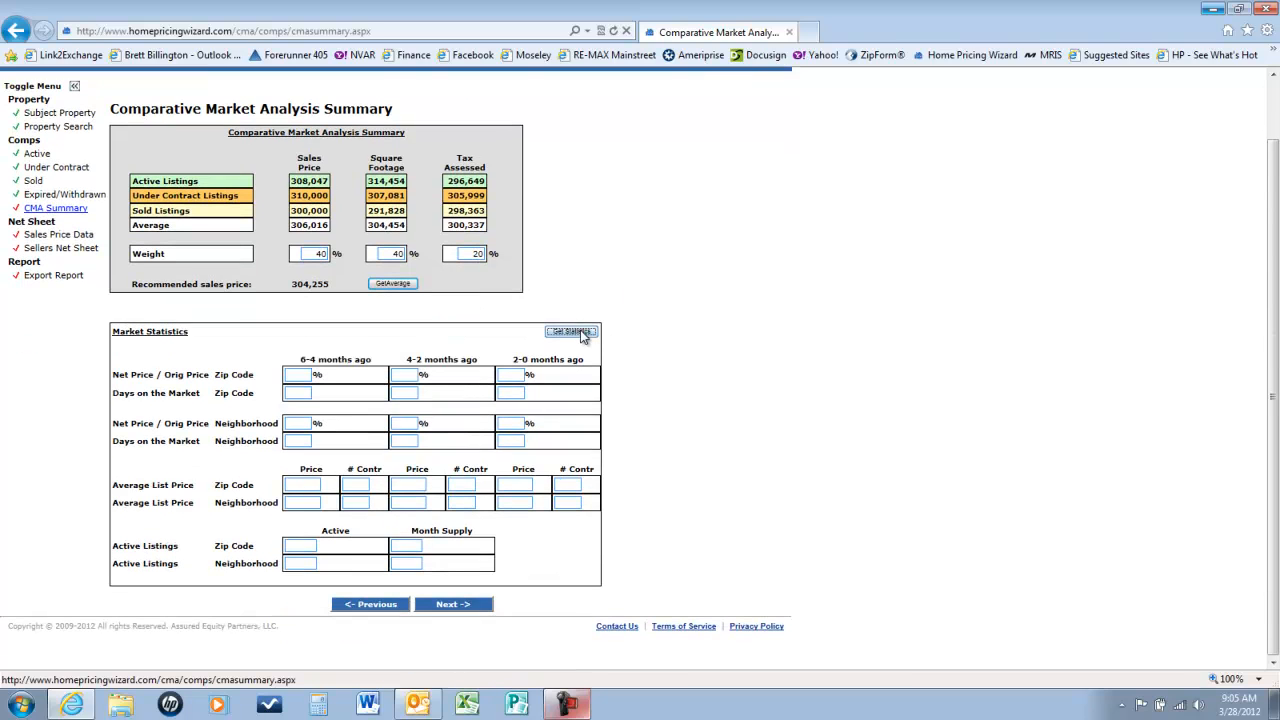